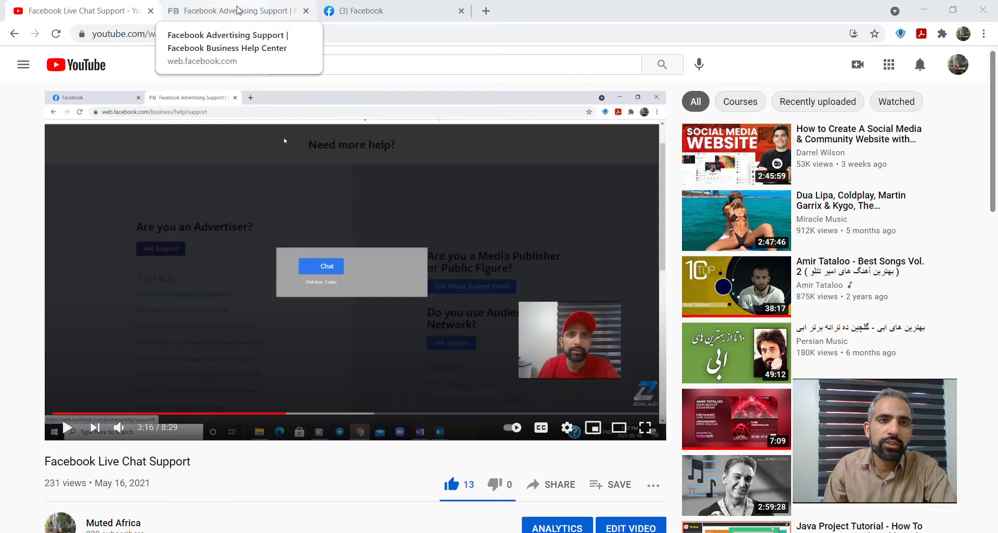
Step: Request advertiser support to reveal the live chat with a 3-minute wait, then return to the news feed
{"action": "left_click", "coordinate": [237, 10]}
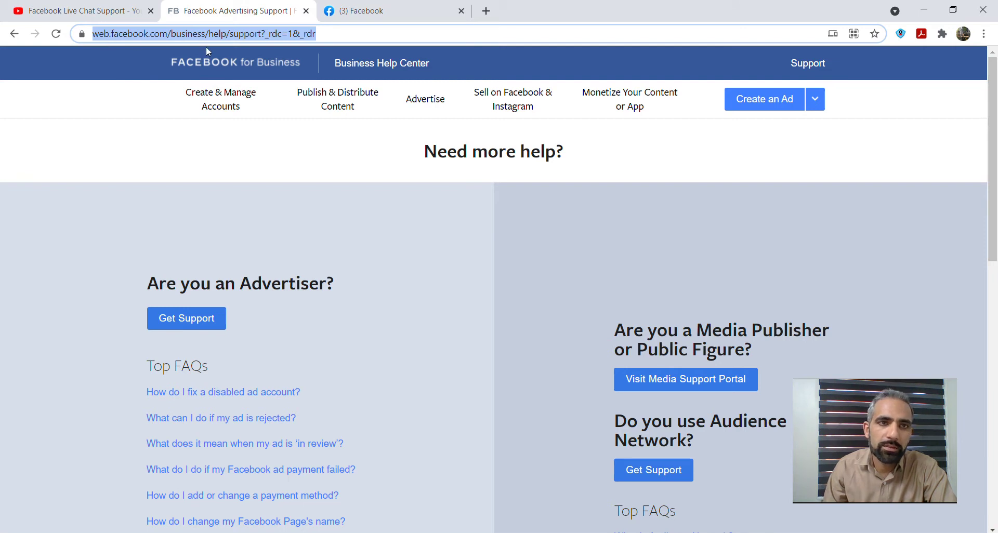
{"action": "mouse_move", "coordinate": [221, 99]}
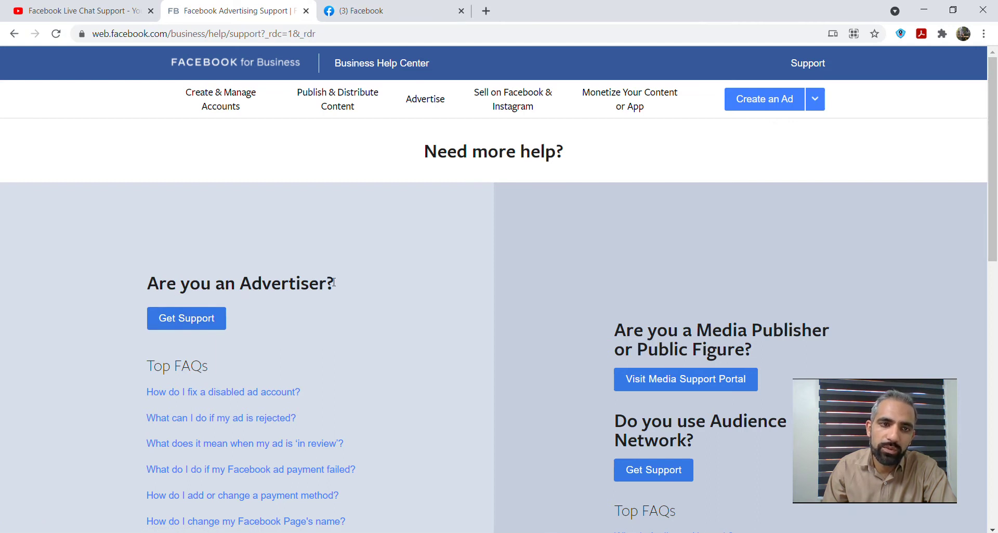
{"action": "left_click", "coordinate": [183, 323]}
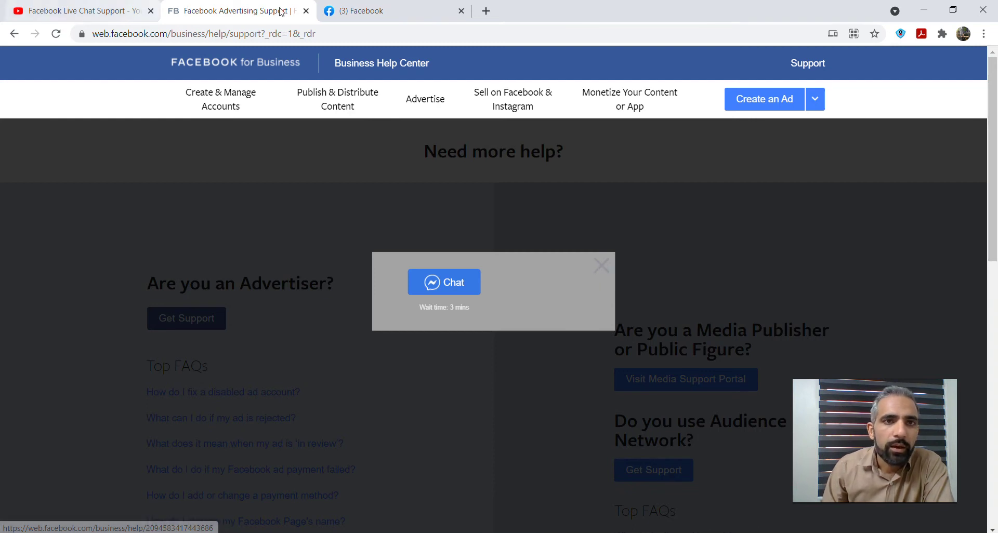
{"action": "left_click", "coordinate": [360, 11]}
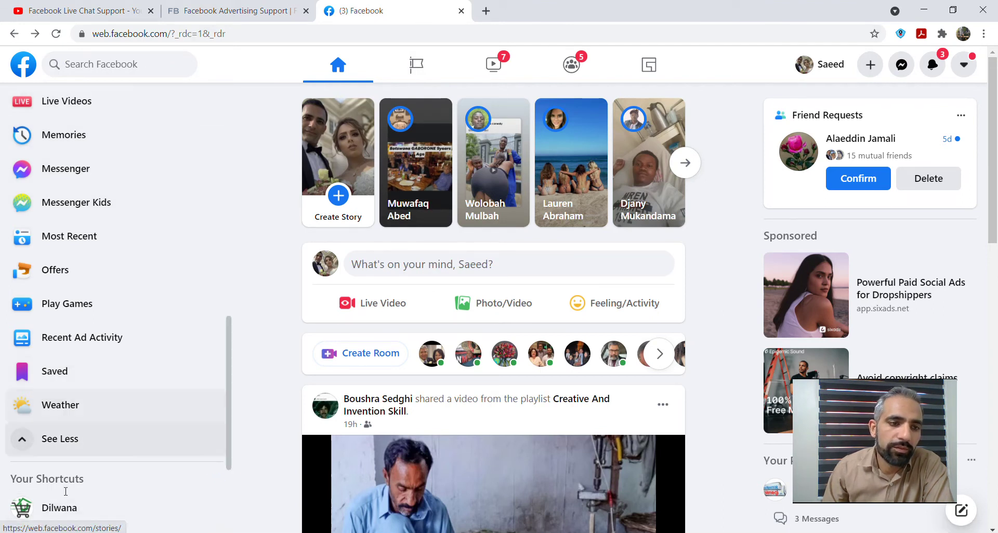
Step: Open the Dilwana page's management view and go to its Page Settings
{"action": "left_click", "coordinate": [60, 510]}
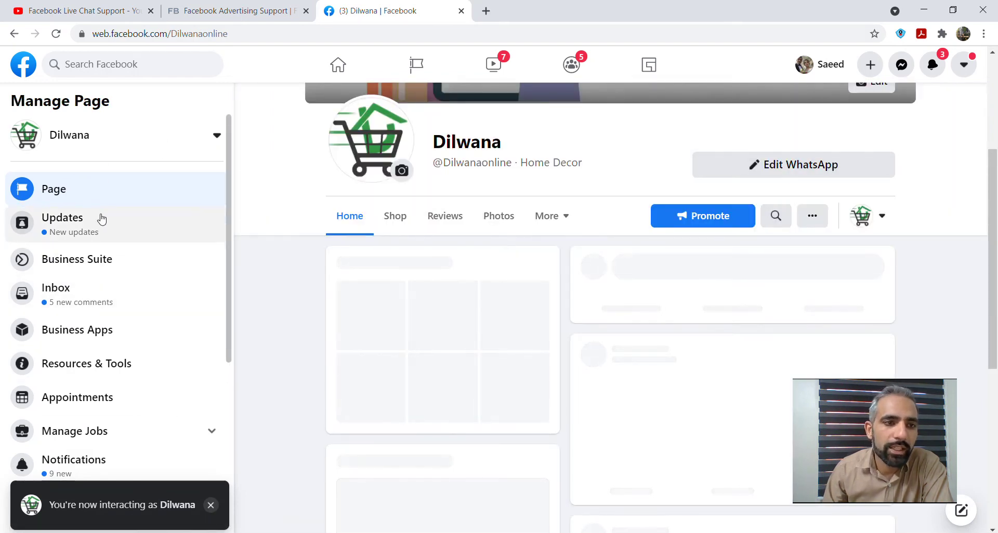
{"action": "scroll", "coordinate": [132, 296], "scroll_direction": "down", "scroll_amount": 4}
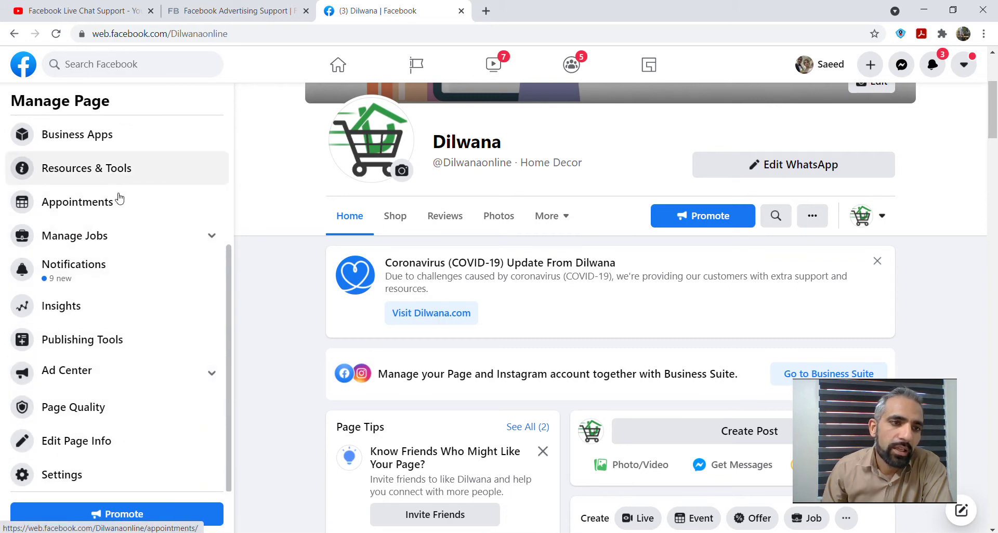
{"action": "scroll", "coordinate": [119, 199], "scroll_direction": "up", "scroll_amount": 4}
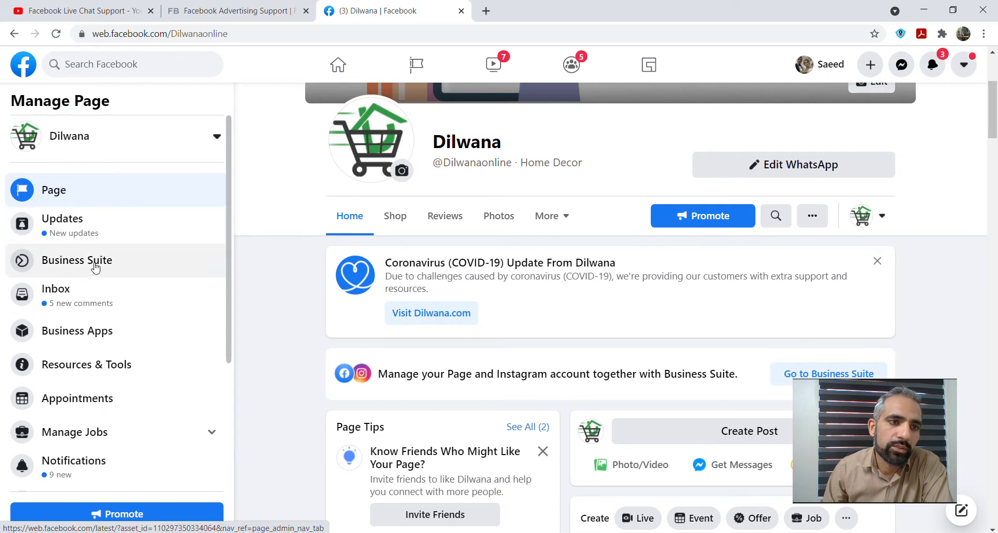
{"action": "scroll", "coordinate": [95, 267], "scroll_direction": "down", "scroll_amount": 4}
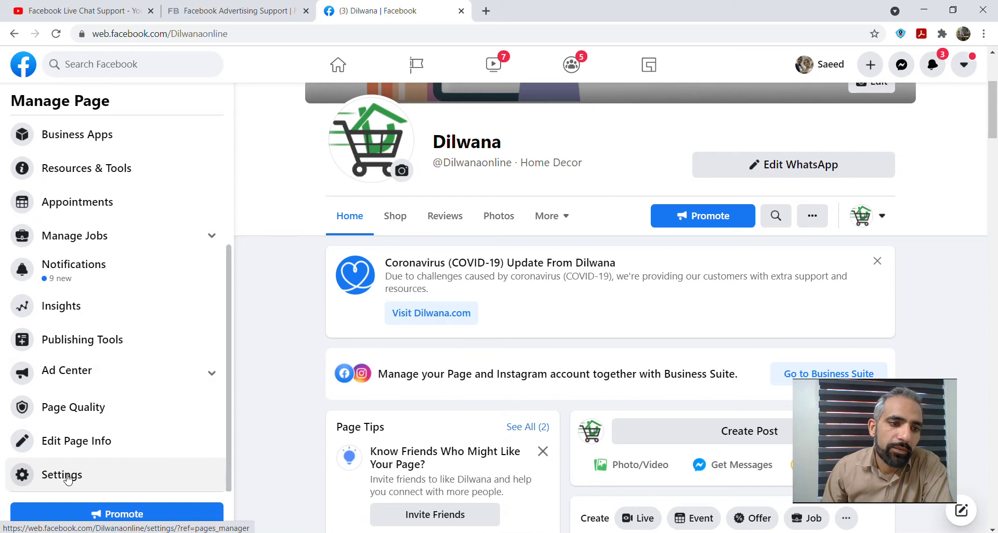
{"action": "left_click", "coordinate": [67, 479]}
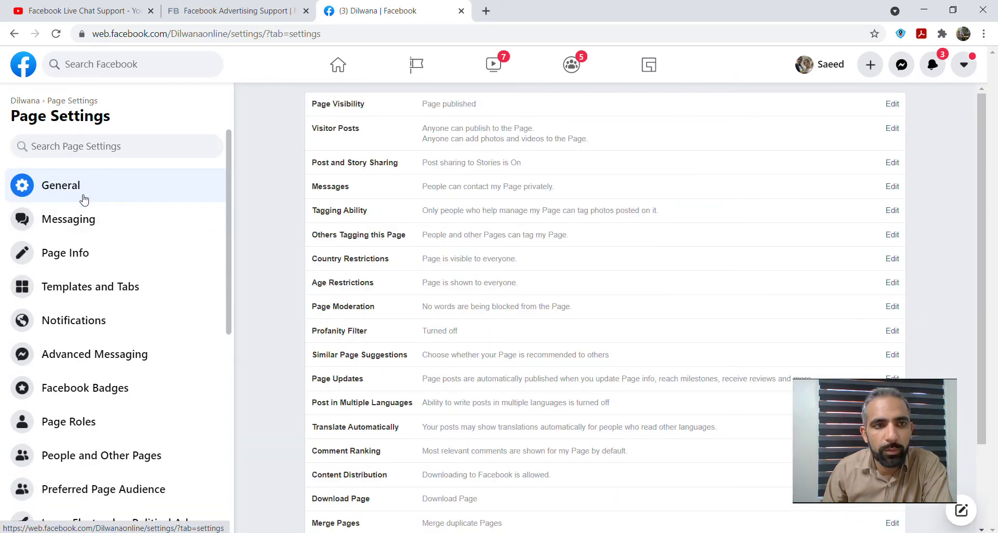
Step: Review the Dilwana Page Info description, contact, location and additional info, then its WhatsApp settings
{"action": "left_click", "coordinate": [62, 258]}
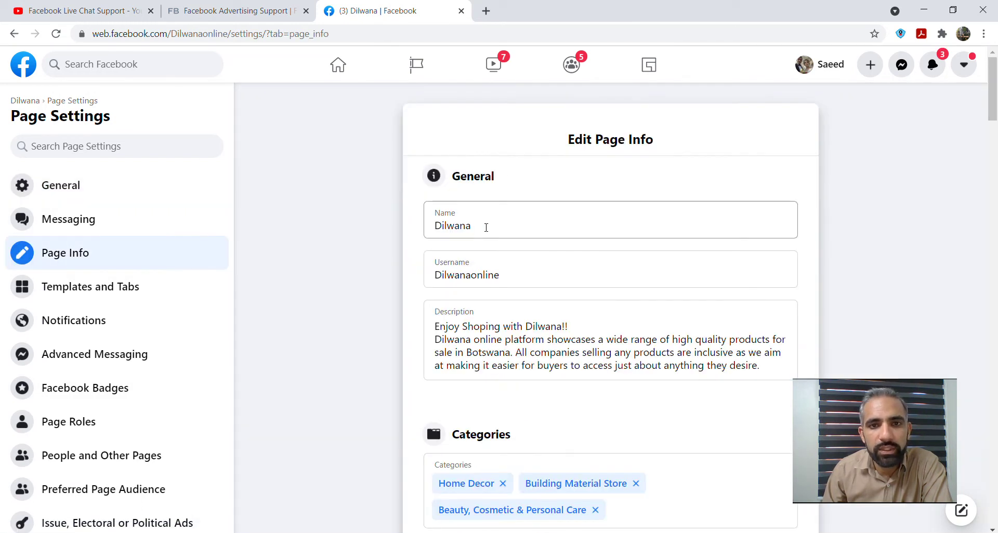
{"action": "scroll", "coordinate": [522, 258], "scroll_direction": "down", "scroll_amount": 12}
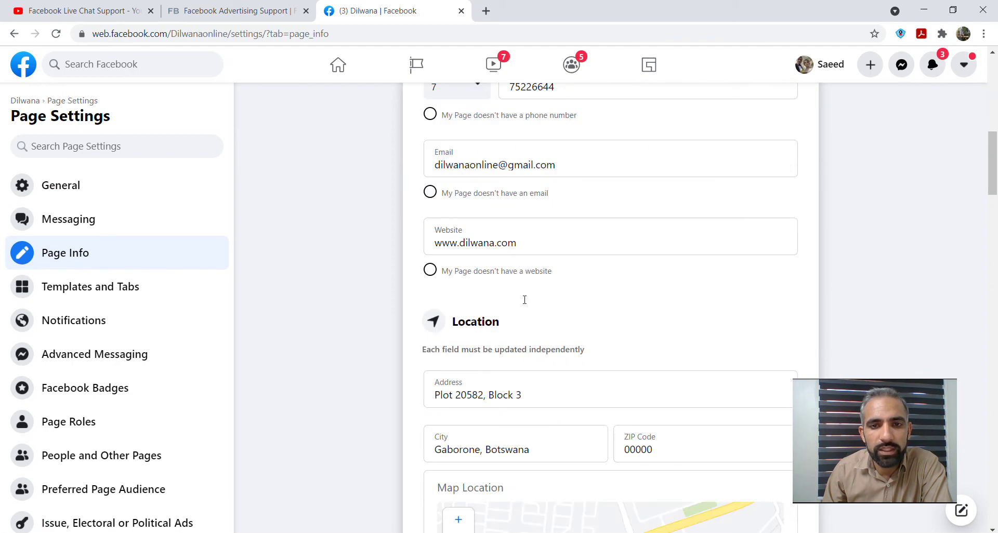
{"action": "scroll", "coordinate": [538, 431], "scroll_direction": "down", "scroll_amount": 15}
{"action": "scroll", "coordinate": [493, 339], "scroll_direction": "down", "scroll_amount": 9}
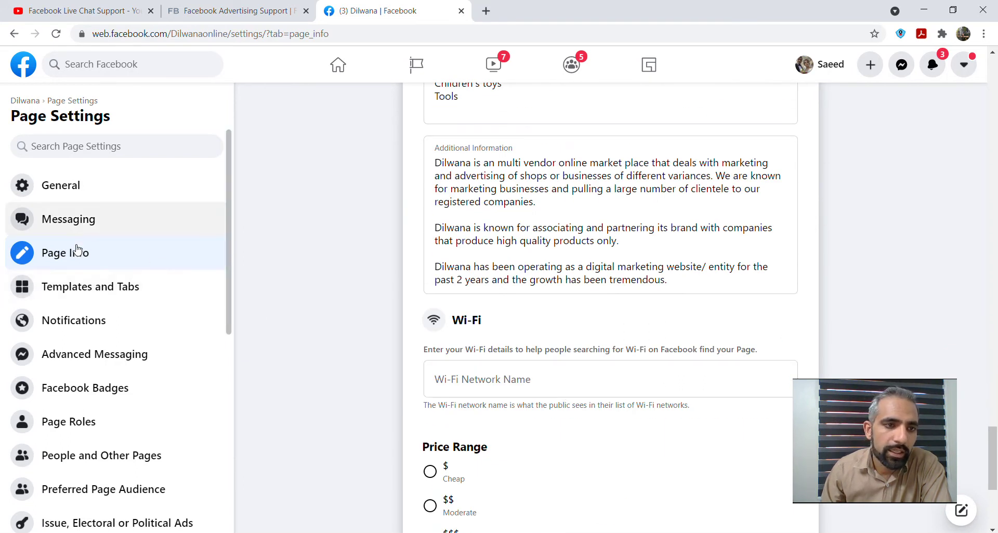
{"action": "scroll", "coordinate": [78, 291], "scroll_direction": "down", "scroll_amount": 6}
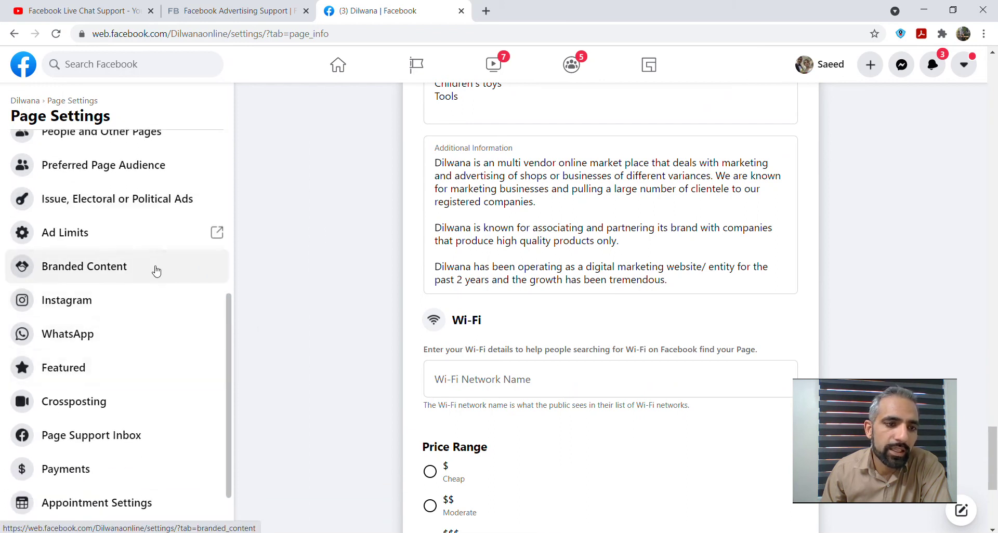
{"action": "scroll", "coordinate": [156, 271], "scroll_direction": "down", "scroll_amount": 1}
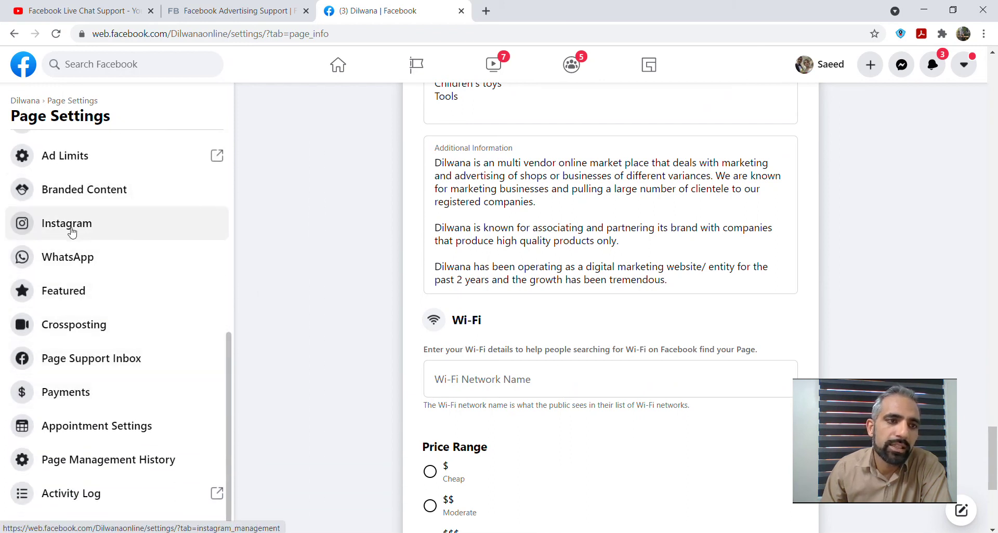
{"action": "left_click", "coordinate": [66, 263]}
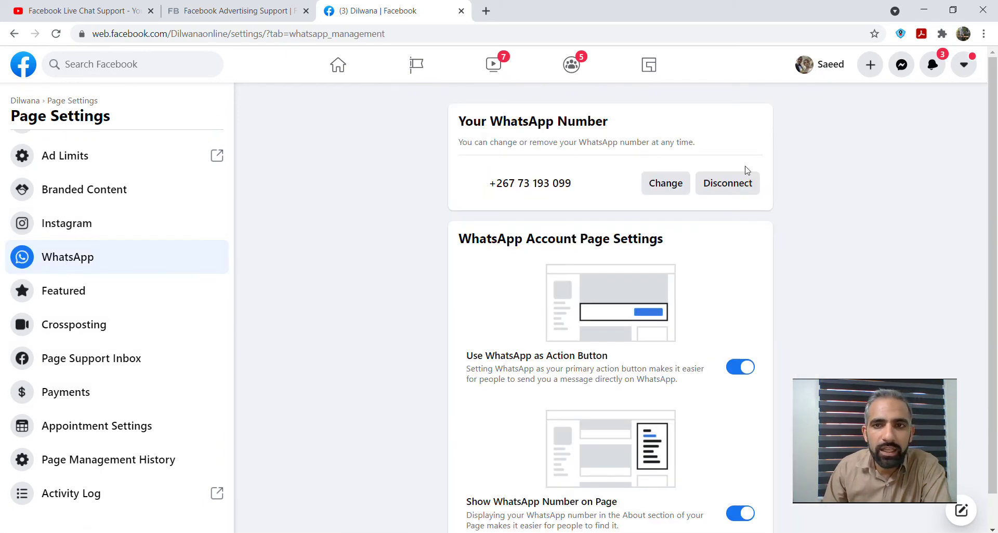
Step: Glance at the connected Instagram settings, then open the Dilwana Page Support Inbox
{"action": "left_click", "coordinate": [78, 225]}
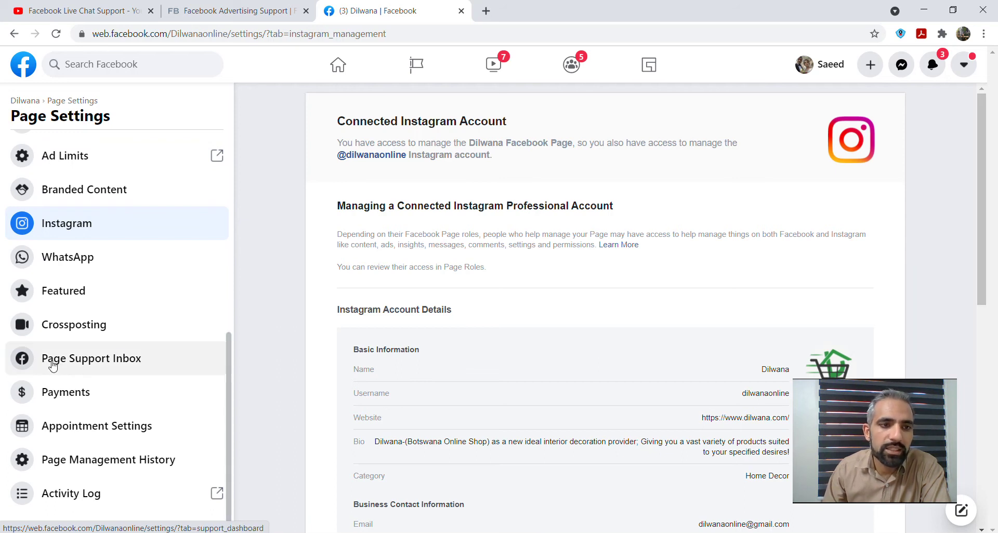
{"action": "left_click", "coordinate": [52, 367]}
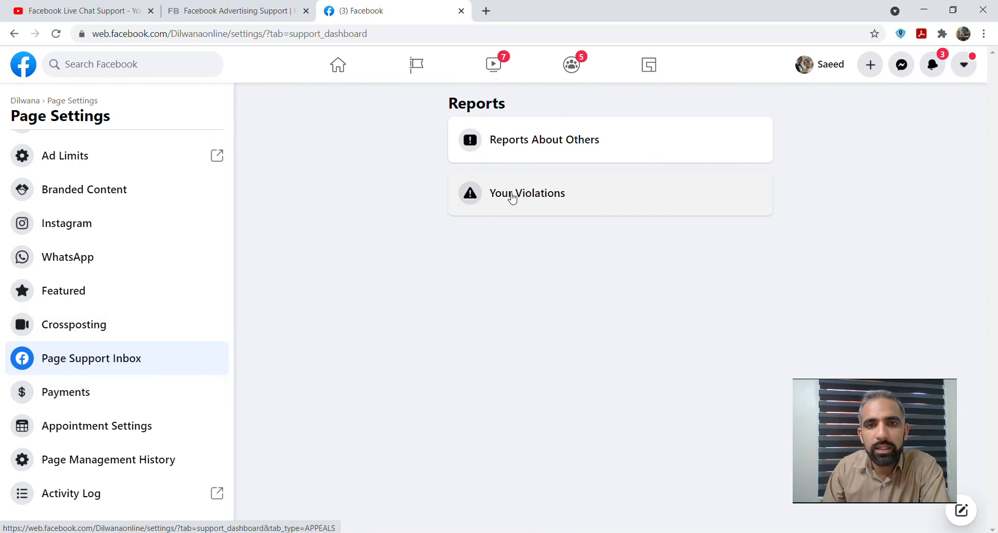
Step: Check Your Violations and Reports About Others, confirming the page has none
{"action": "left_click", "coordinate": [507, 200]}
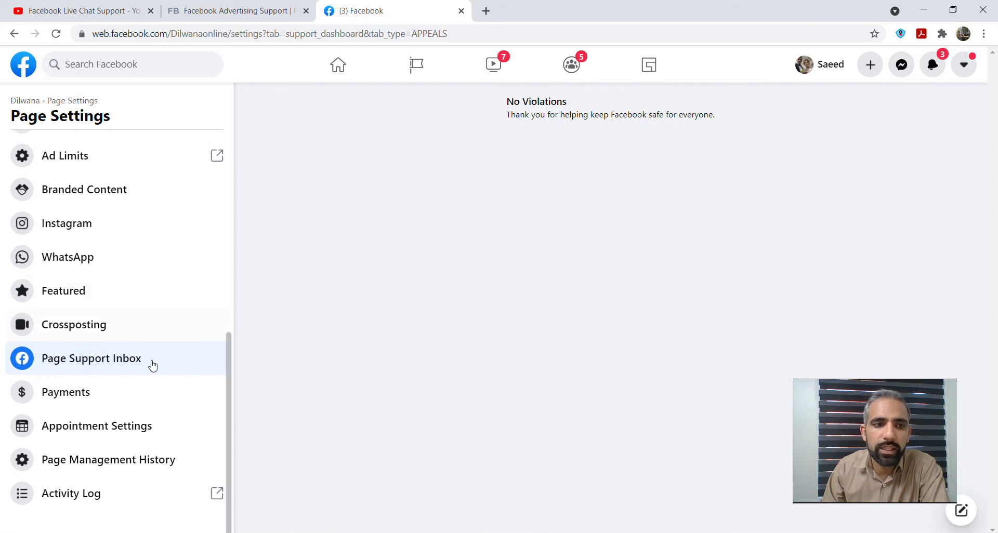
{"action": "left_click", "coordinate": [119, 360]}
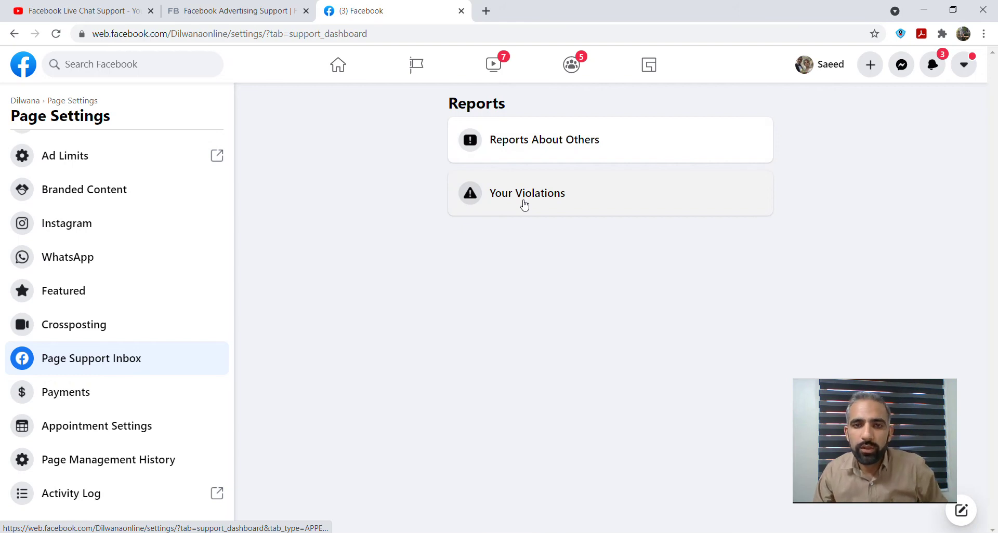
{"action": "left_click", "coordinate": [509, 147]}
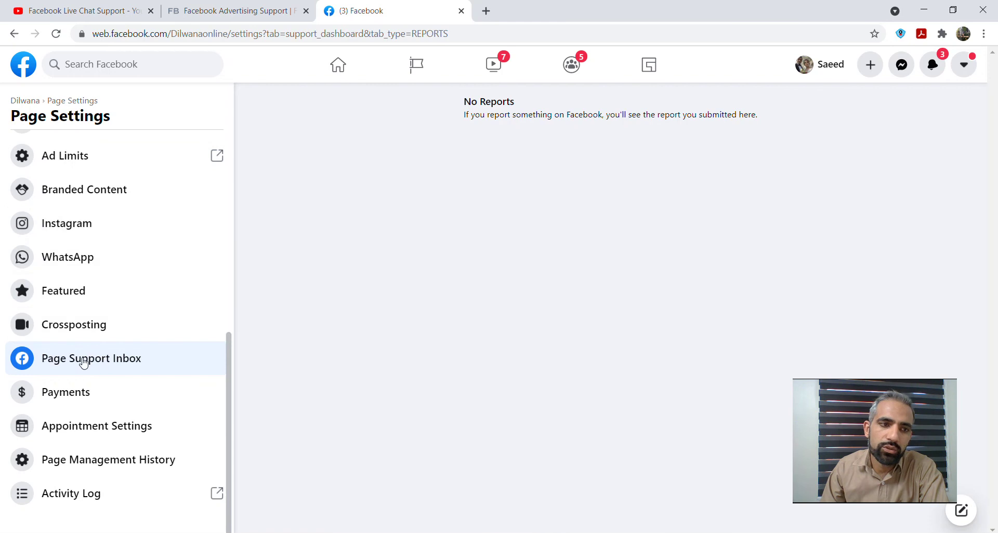
{"action": "left_click", "coordinate": [83, 357]}
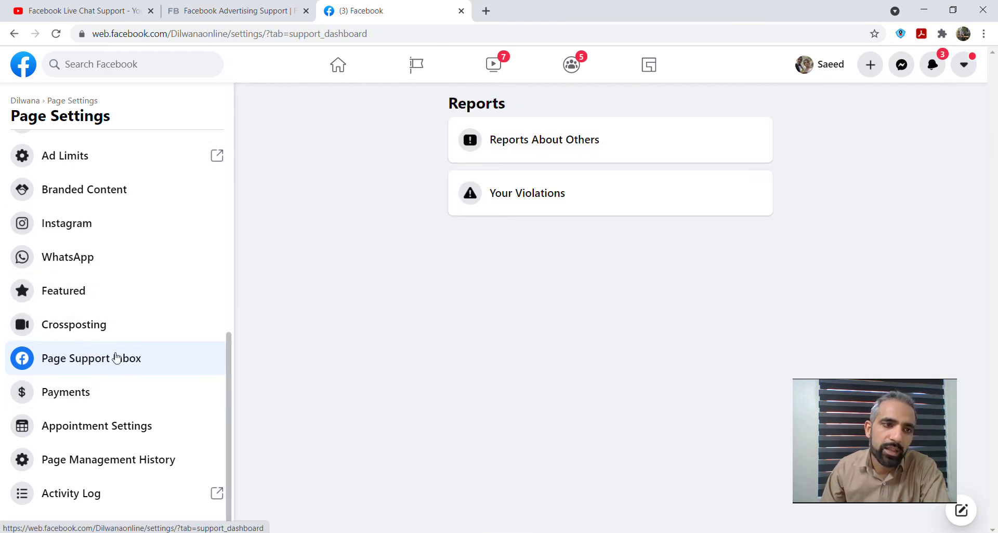
Step: Review the page's General settings, then return to the Dilwana page's Business Suite home
{"action": "scroll", "coordinate": [94, 181], "scroll_direction": "up", "scroll_amount": 8}
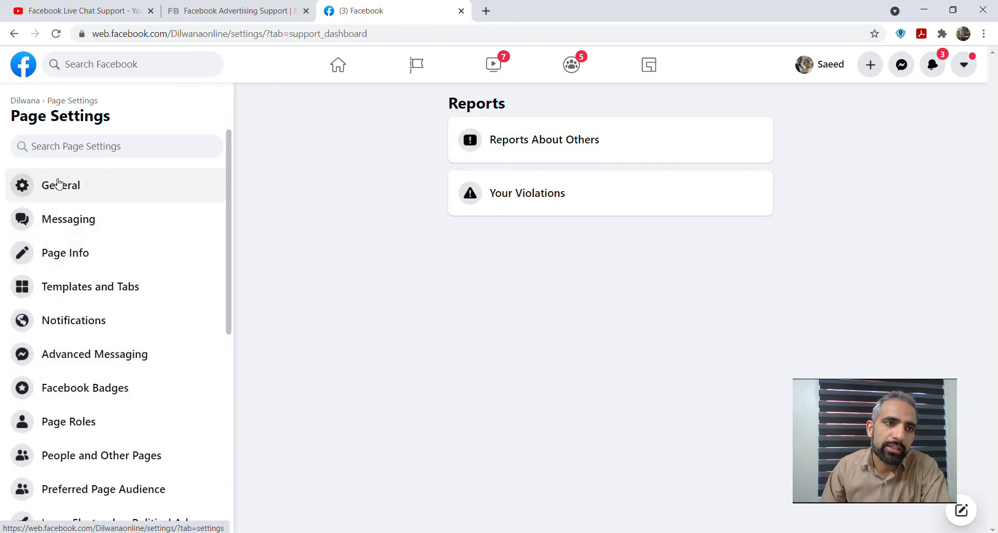
{"action": "left_click", "coordinate": [61, 196]}
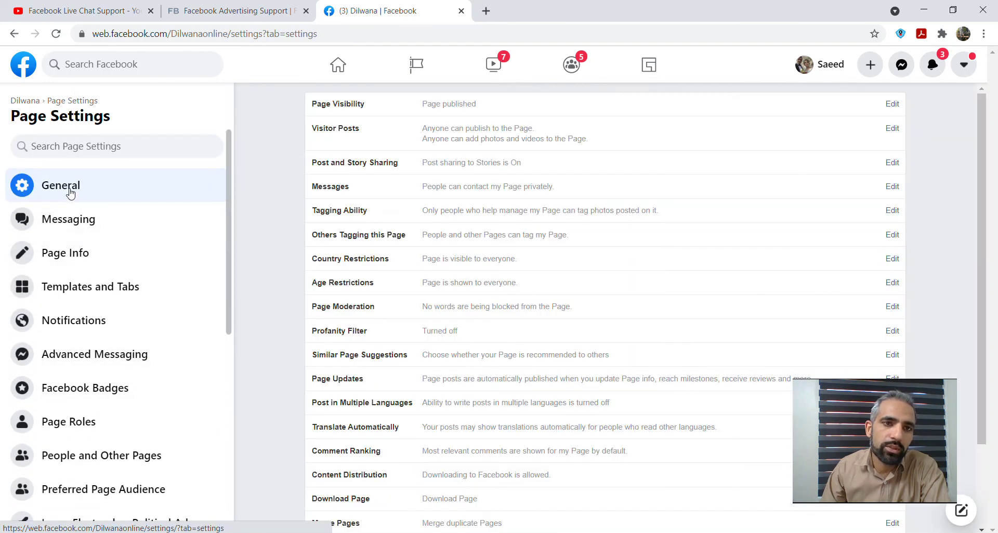
{"action": "scroll", "coordinate": [70, 194], "scroll_direction": "down", "scroll_amount": 10}
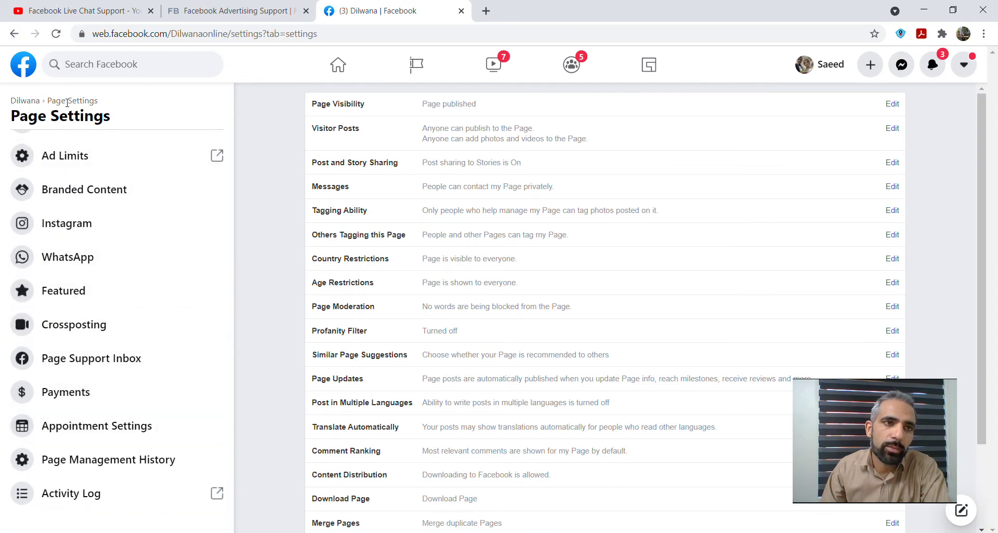
{"action": "left_click", "coordinate": [35, 107]}
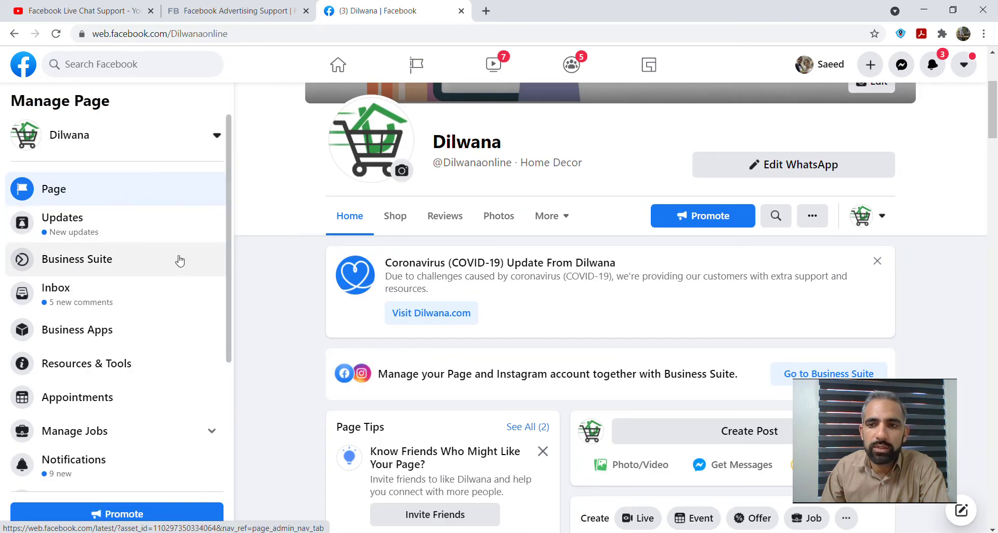
{"action": "scroll", "coordinate": [806, 307], "scroll_direction": "down", "scroll_amount": 3}
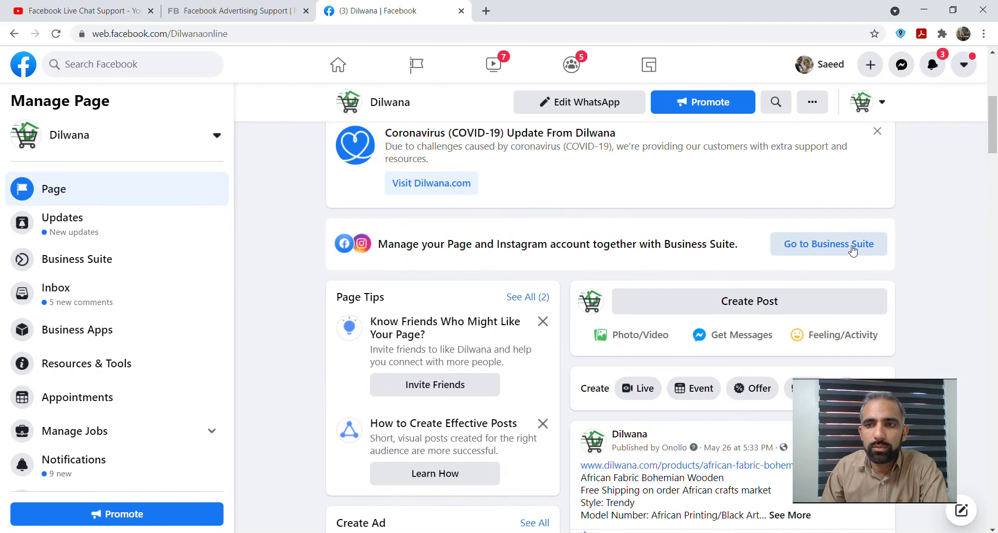
{"action": "left_click", "coordinate": [71, 267]}
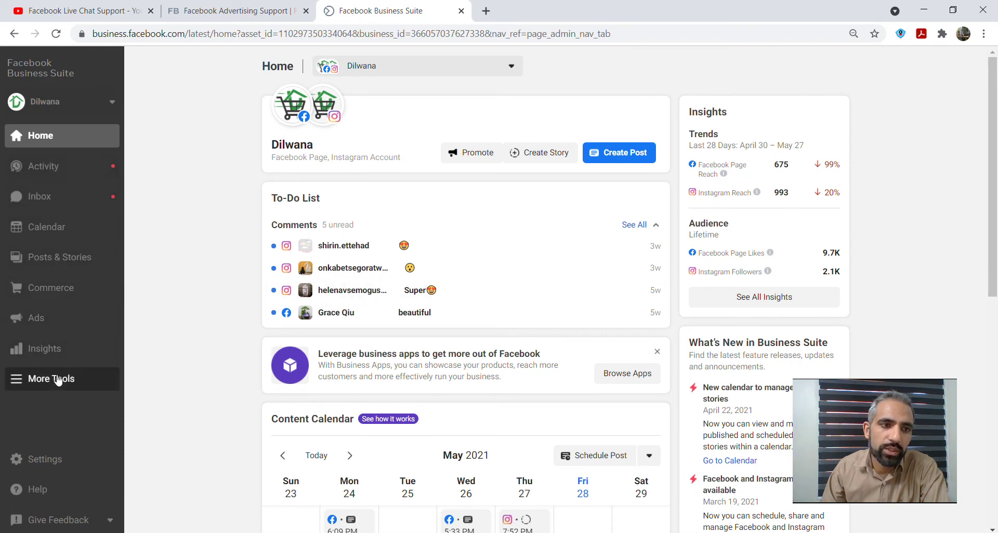
Step: List the Dilwana page's completed ads, then launch Ads Manager from More Tools in a new tab
{"action": "left_click", "coordinate": [33, 322]}
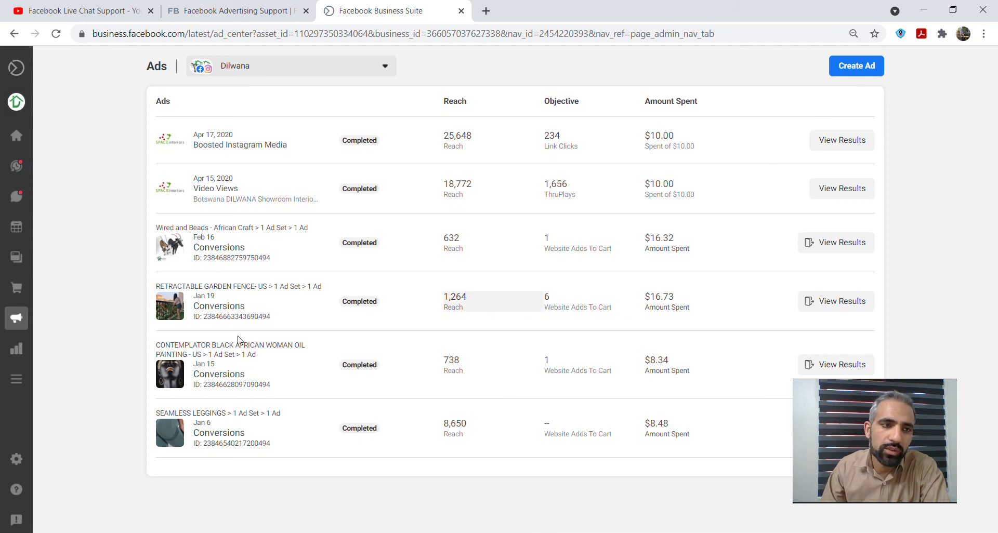
{"action": "mouse_move", "coordinate": [16, 321]}
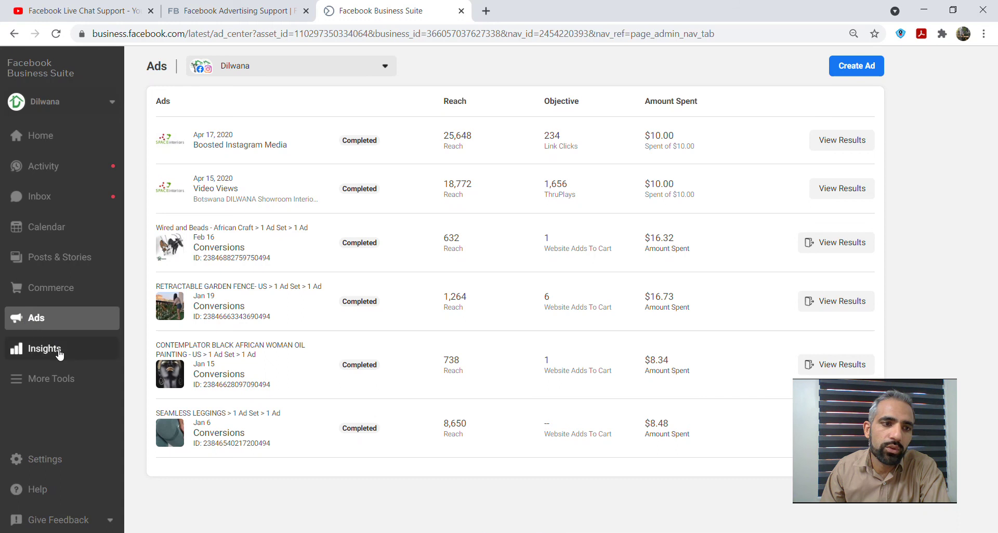
{"action": "left_click", "coordinate": [39, 385]}
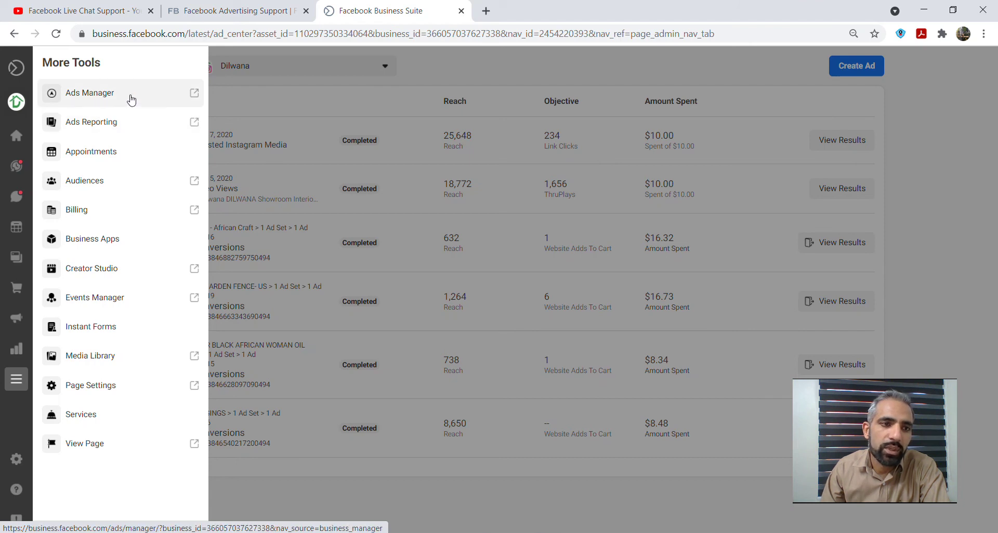
{"action": "left_click", "coordinate": [130, 99]}
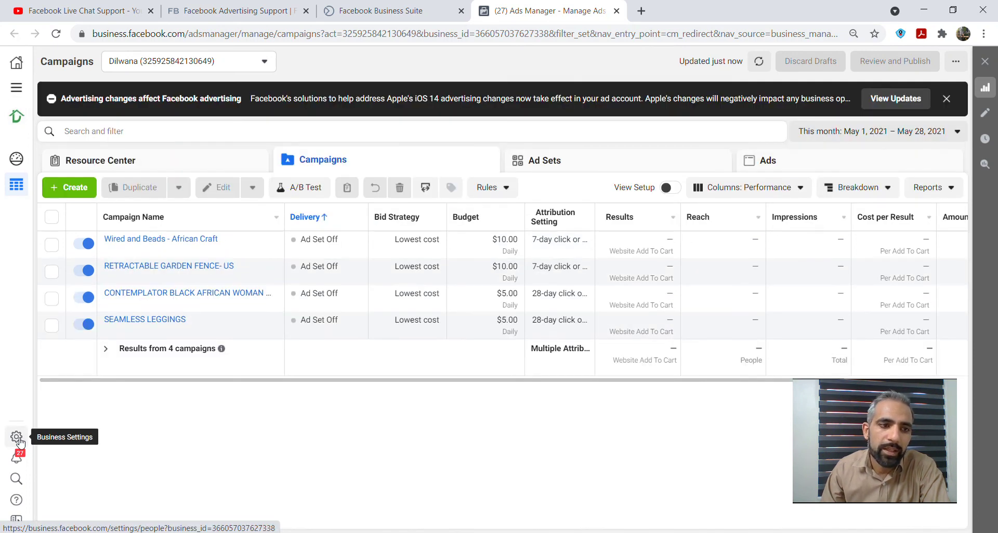
Step: Review the people in Business Settings, then return to the Facebook Live Chat Support video
{"action": "left_click", "coordinate": [17, 438]}
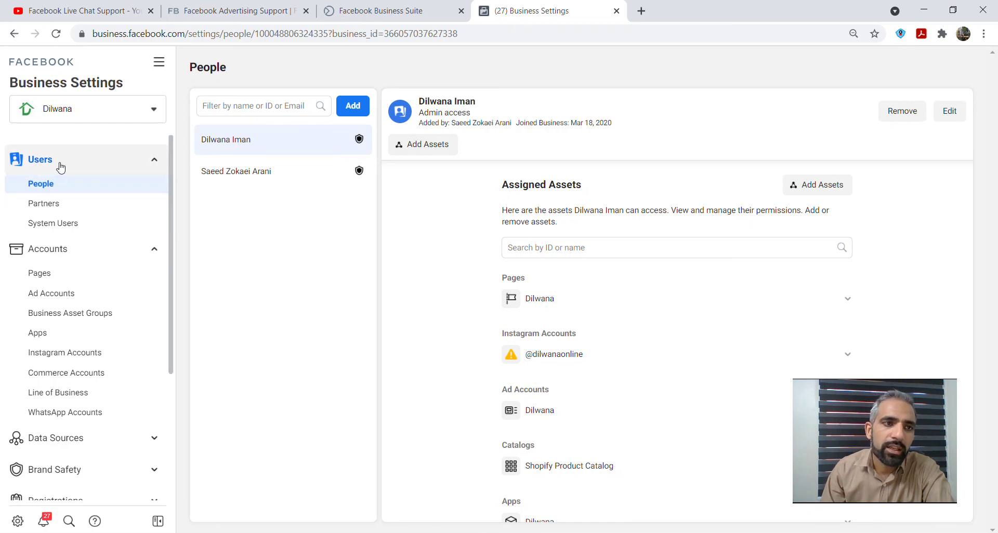
{"action": "left_click", "coordinate": [115, 4]}
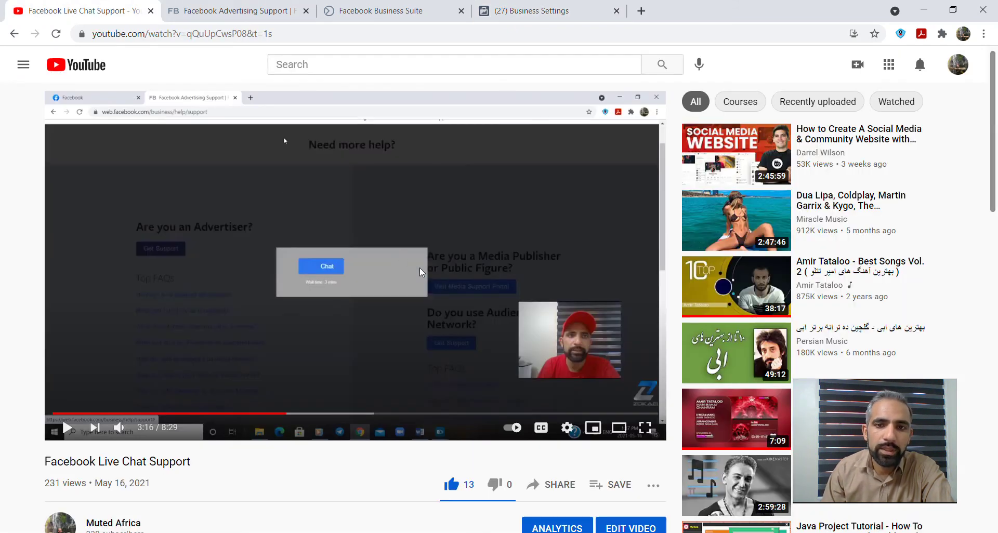